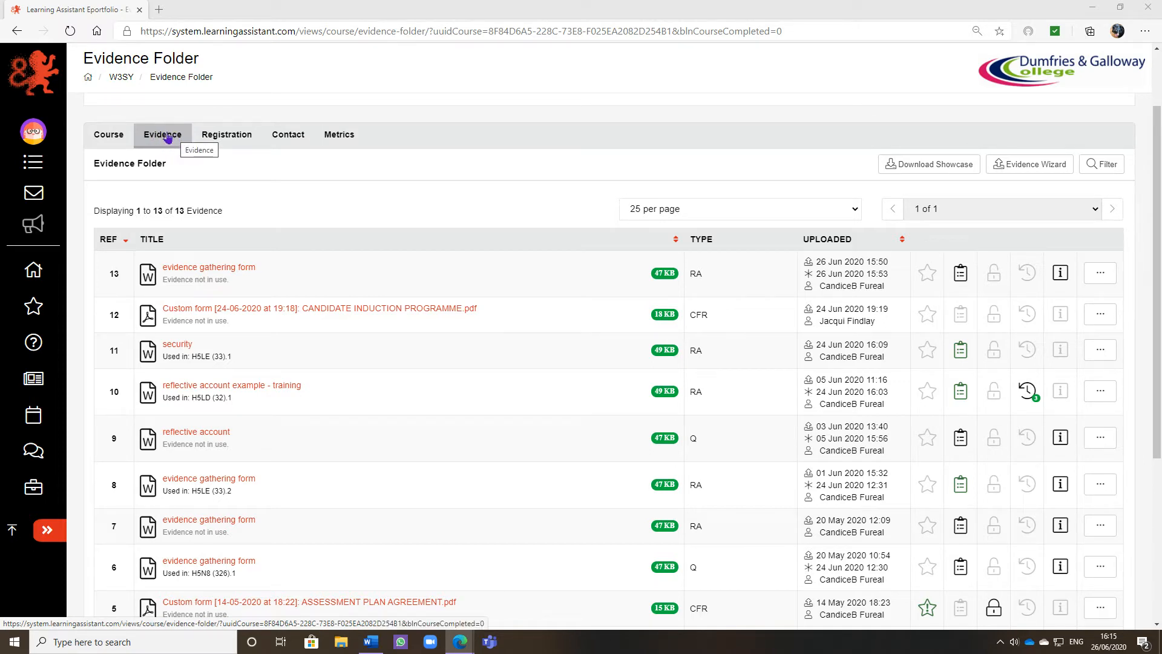
Step: Start an evidence upload in the Evidence Wizard and attach the evidence gathering form file
scroll(343, 205, "down", 2)
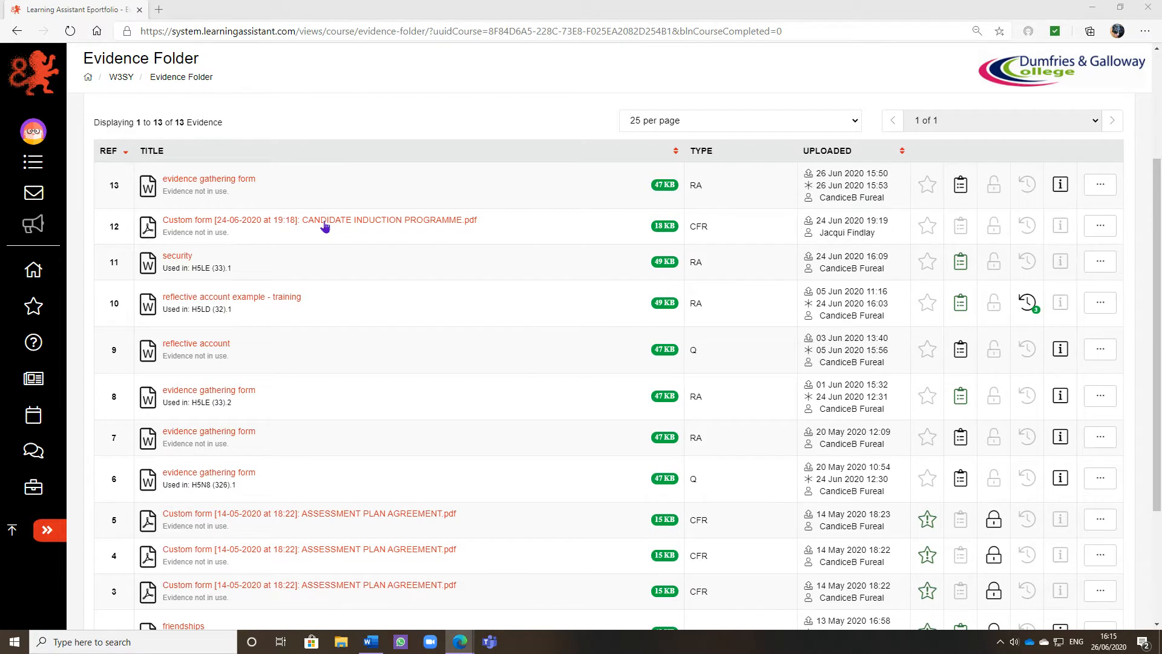
scroll(378, 278, "down", 2)
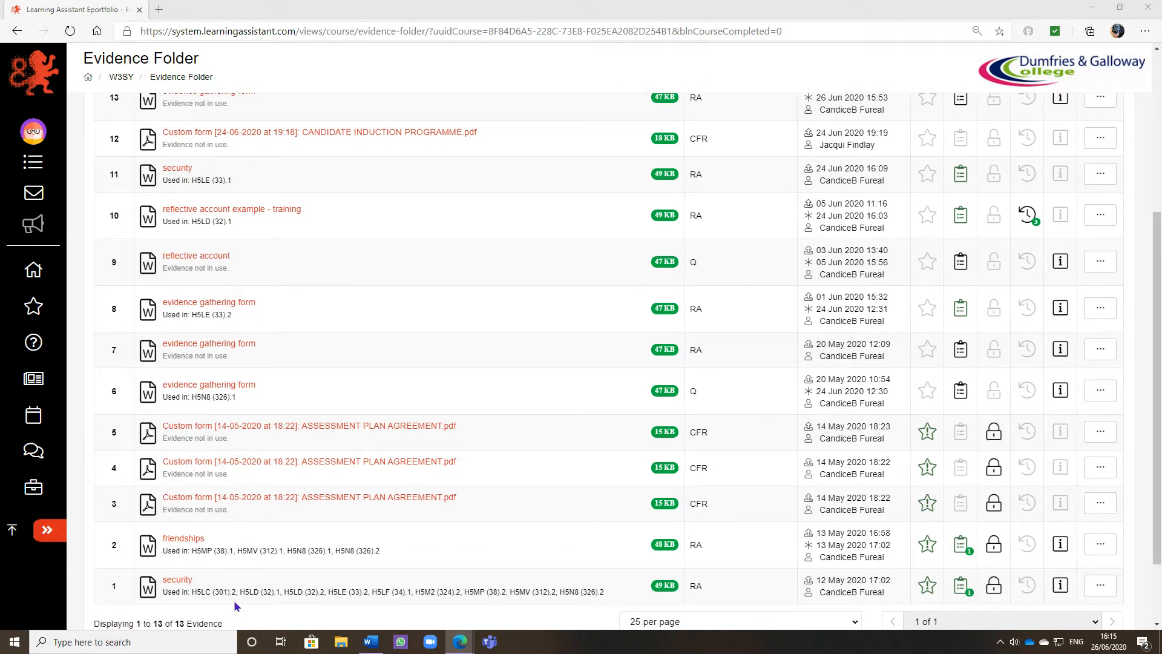
scroll(311, 435, "up", 3)
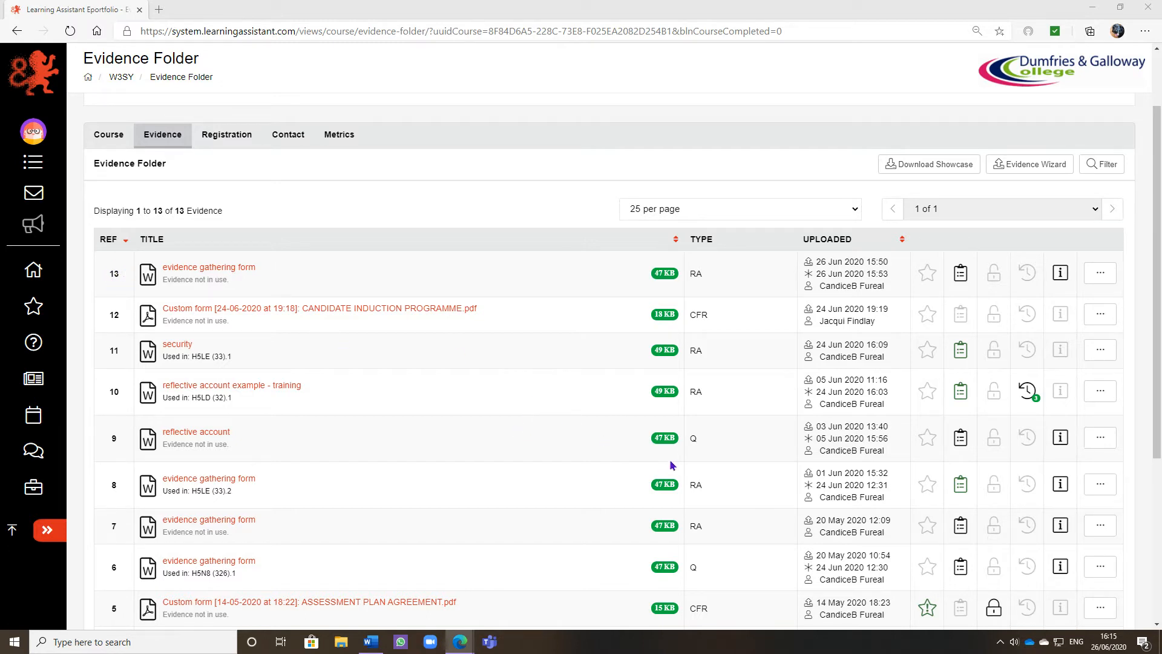
left_click(1027, 168)
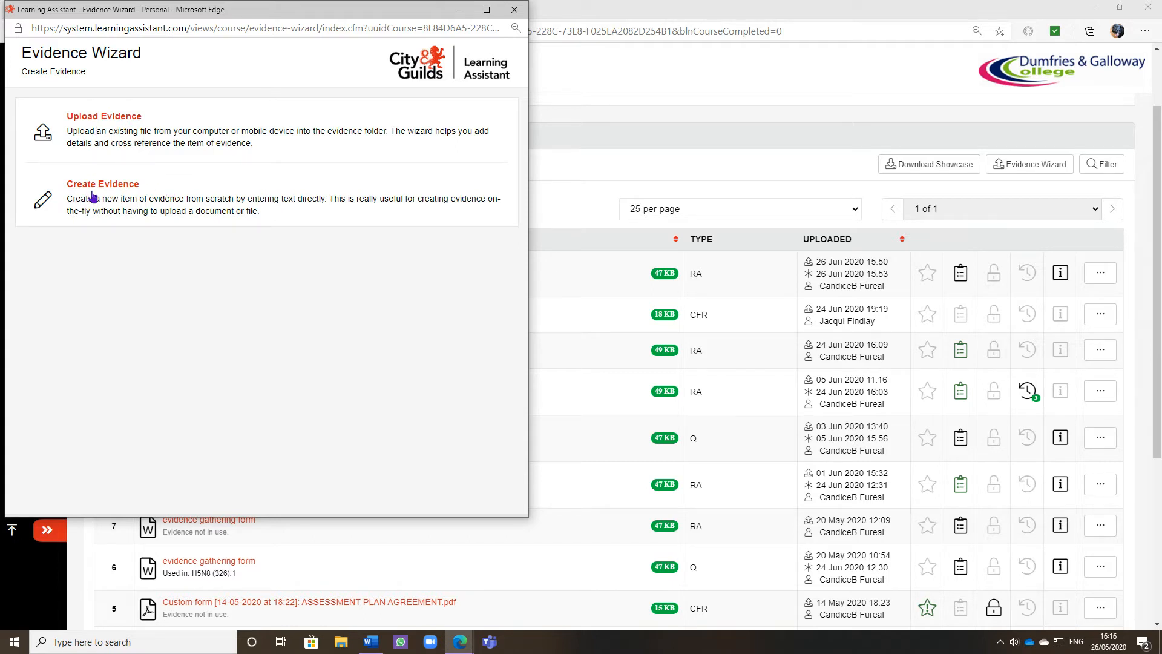
left_click(110, 119)
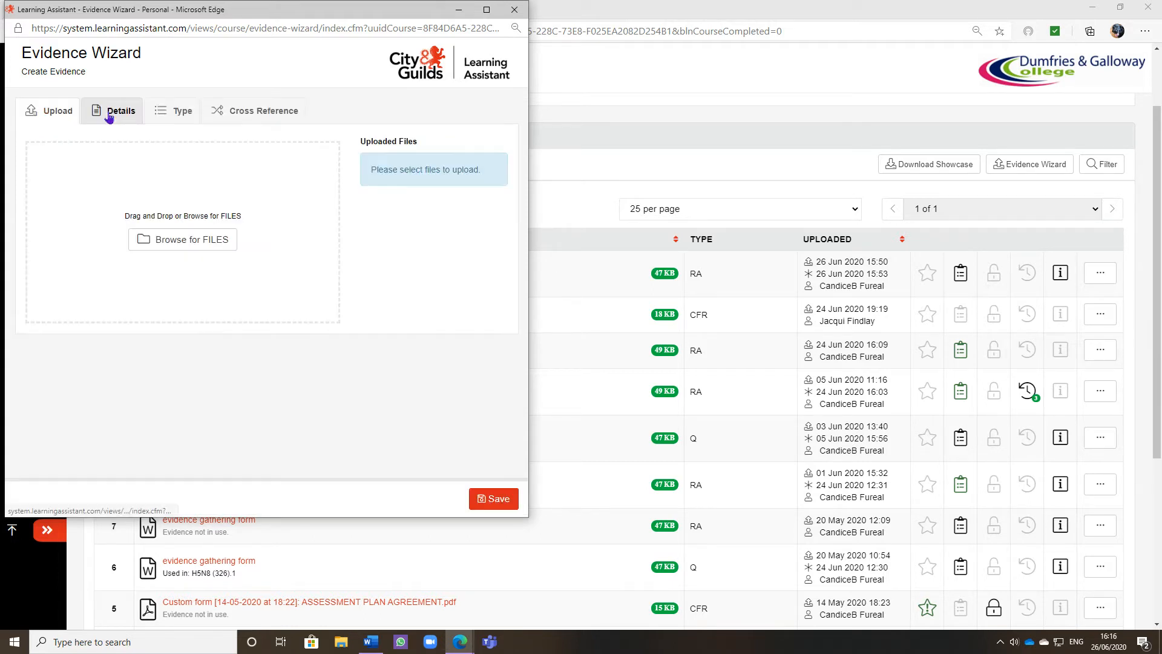
left_click(209, 242)
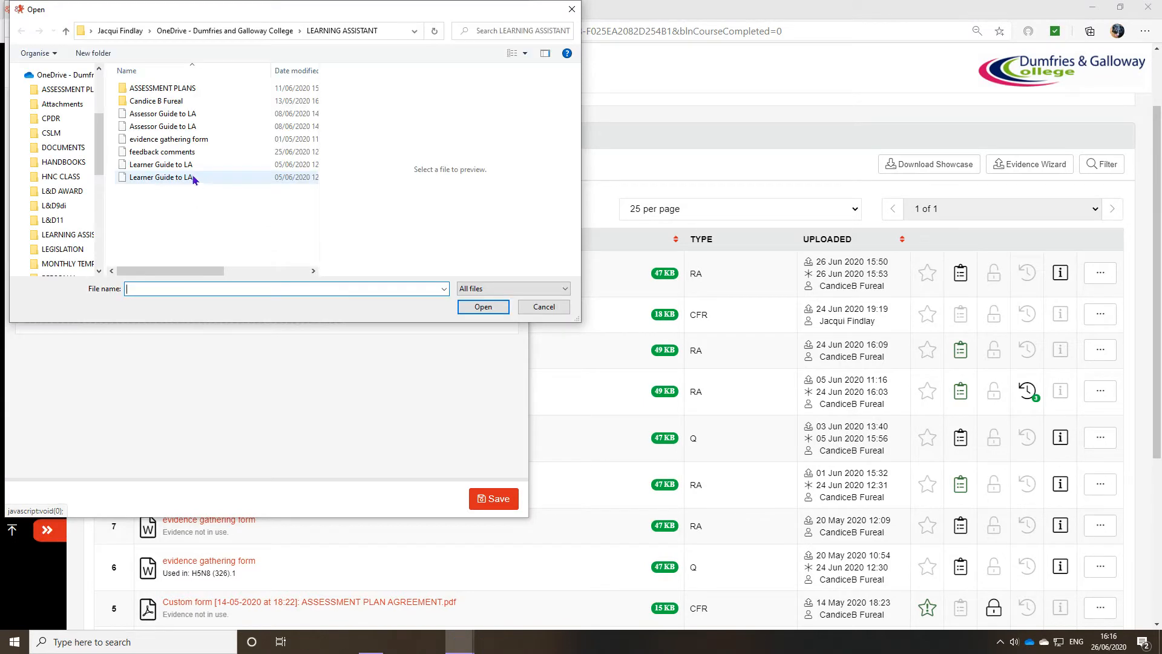
left_click(147, 141)
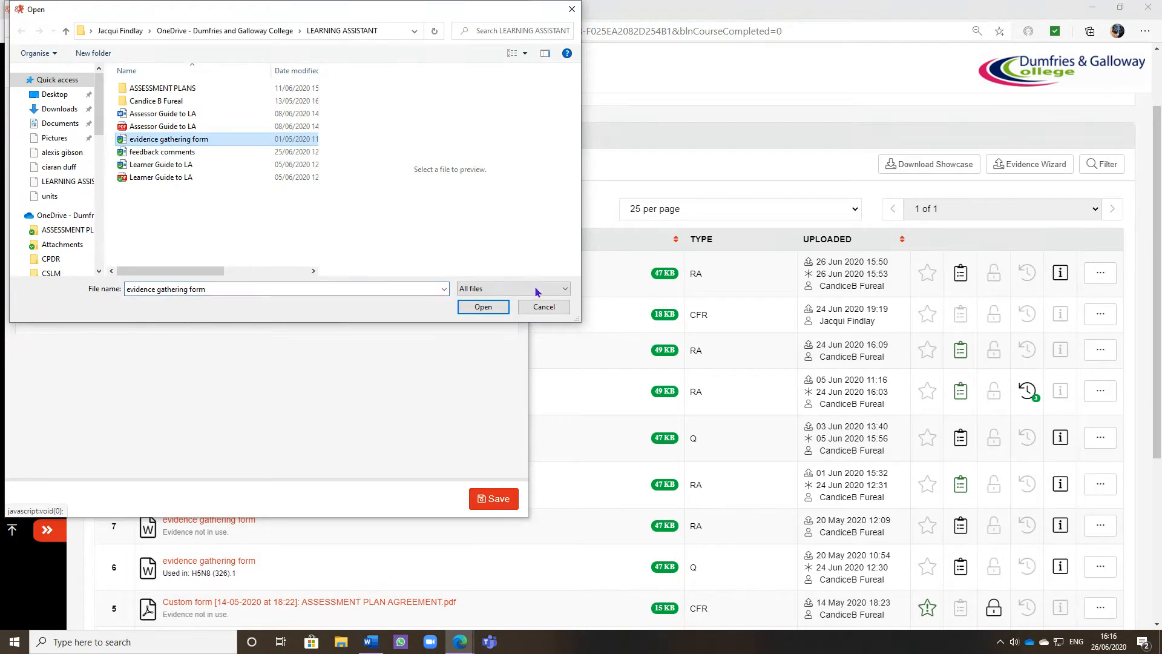
left_click(483, 307)
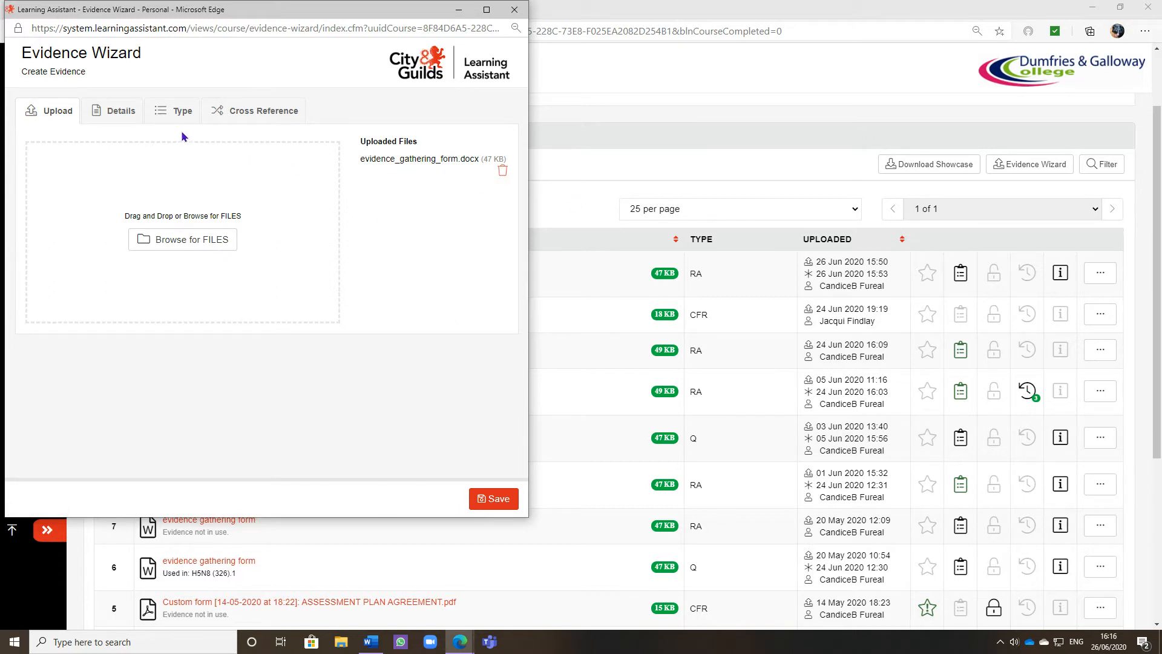
Step: Enter the evidence description "reflective account of and incident"
left_click(106, 115)
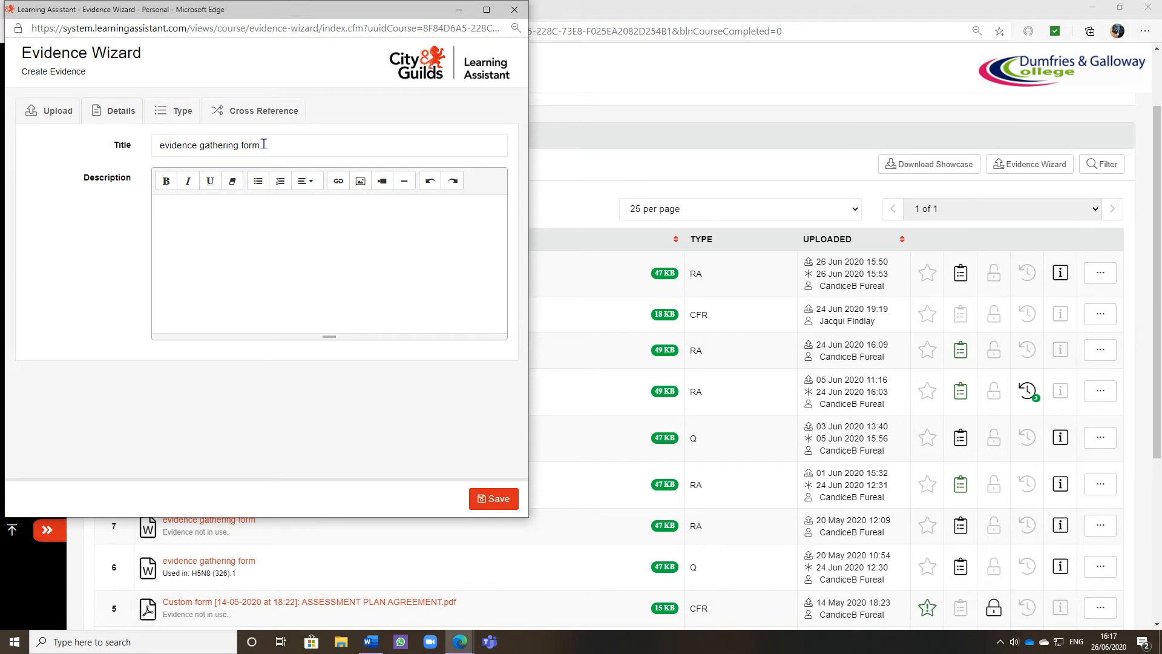
left_click(175, 210)
type("reflective ")
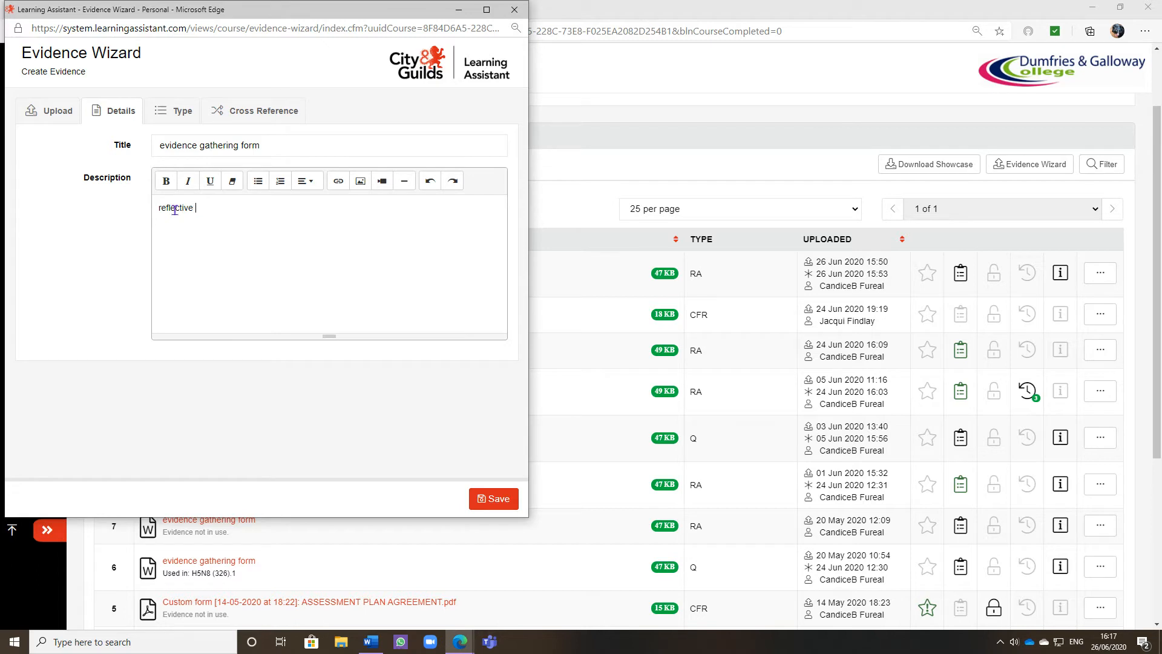
type("account of and incident")
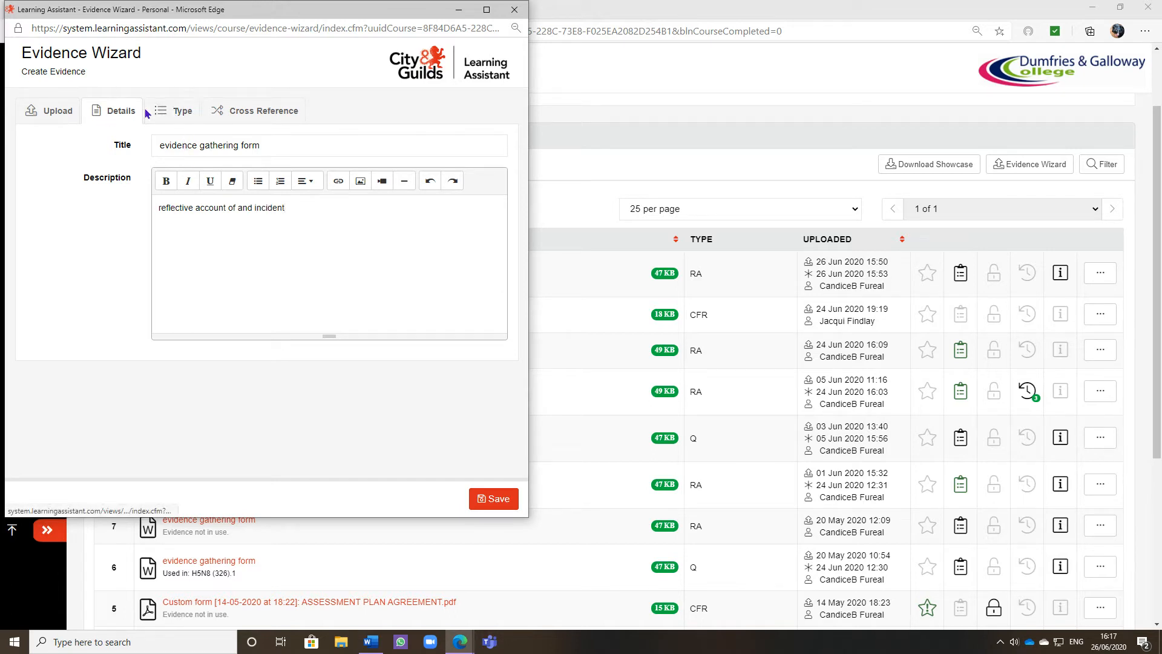
Step: Mark the evidence type as RA - Reflective Account, save it and submit it for review
left_click(176, 112)
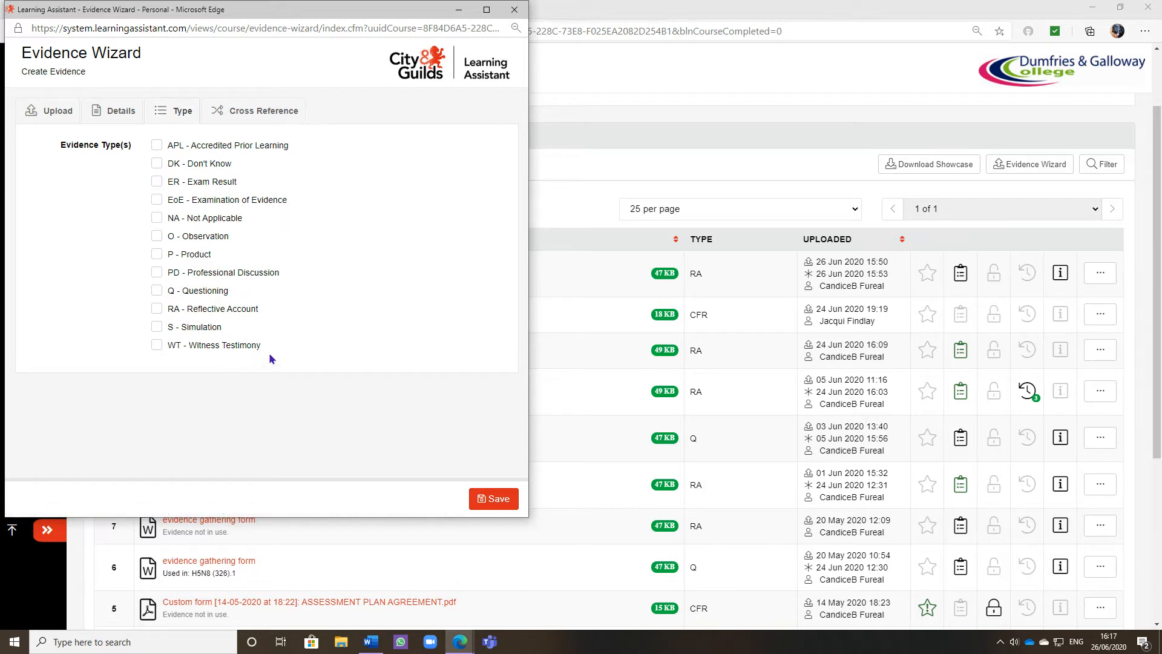
left_click(157, 310)
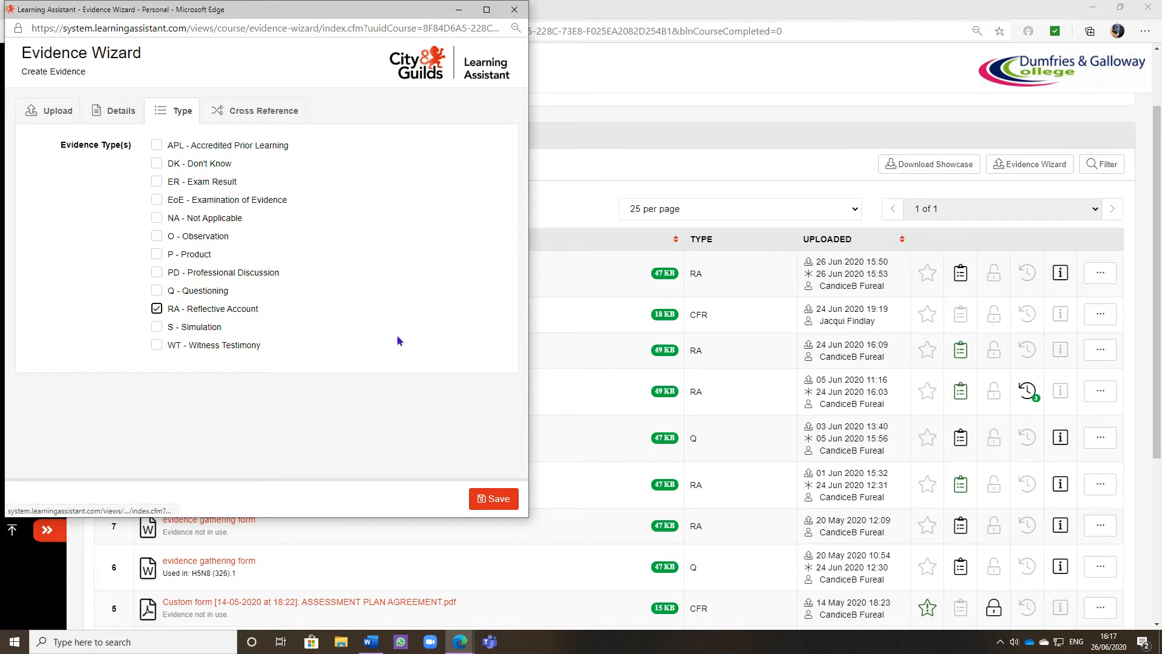
left_click(492, 503)
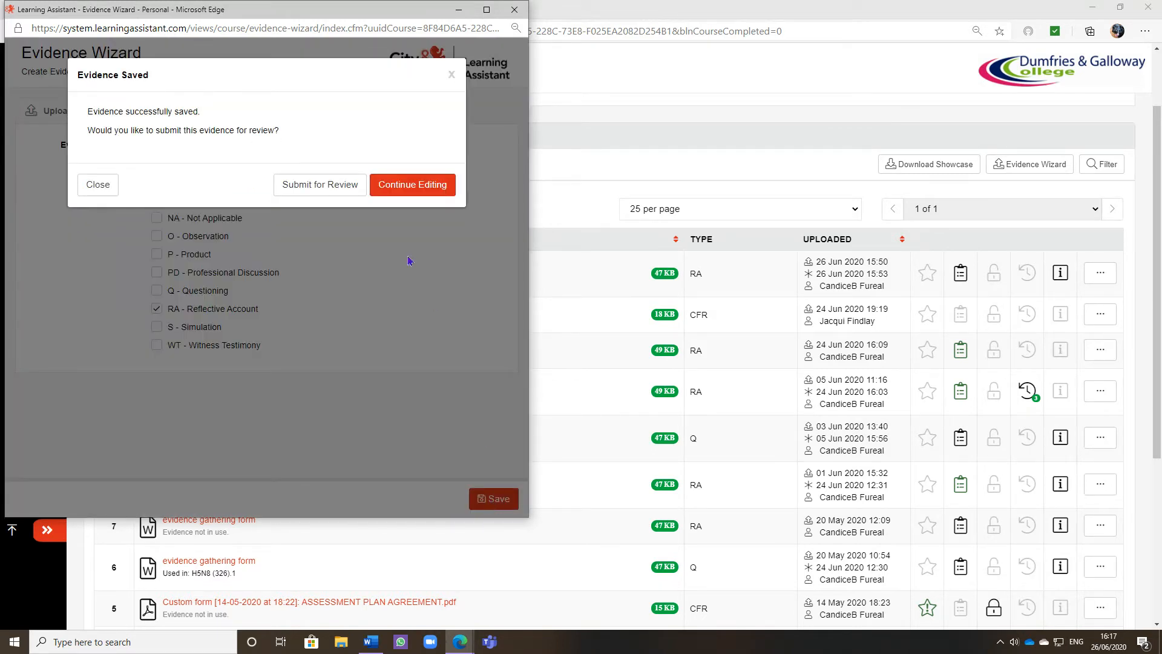
left_click(309, 185)
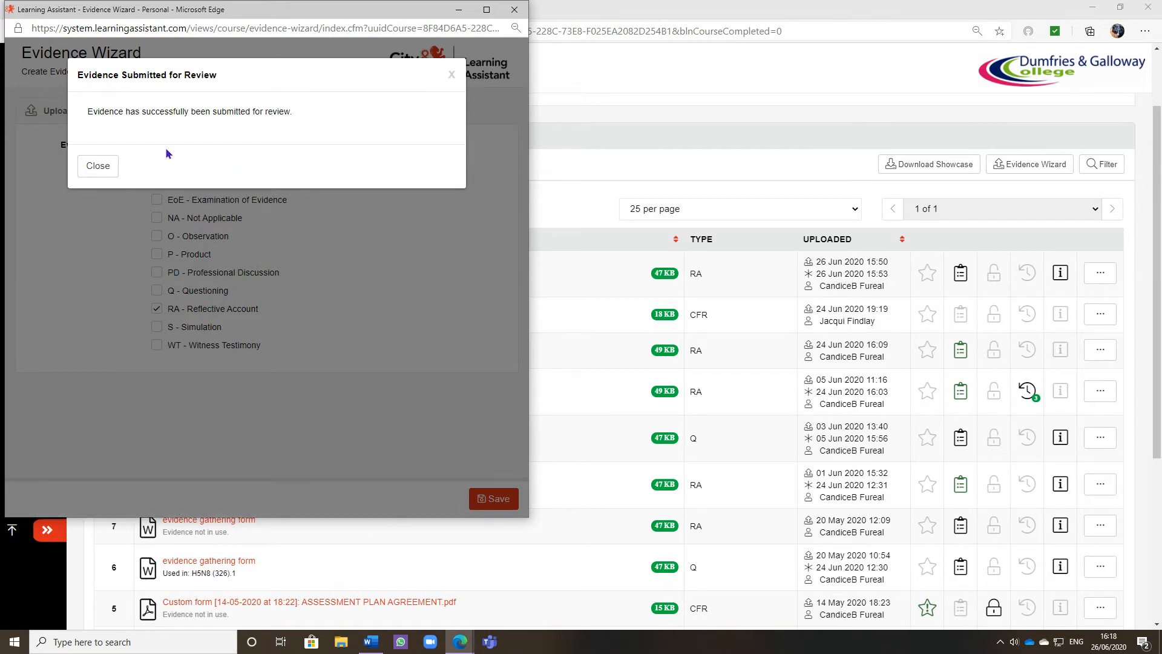
left_click(95, 167)
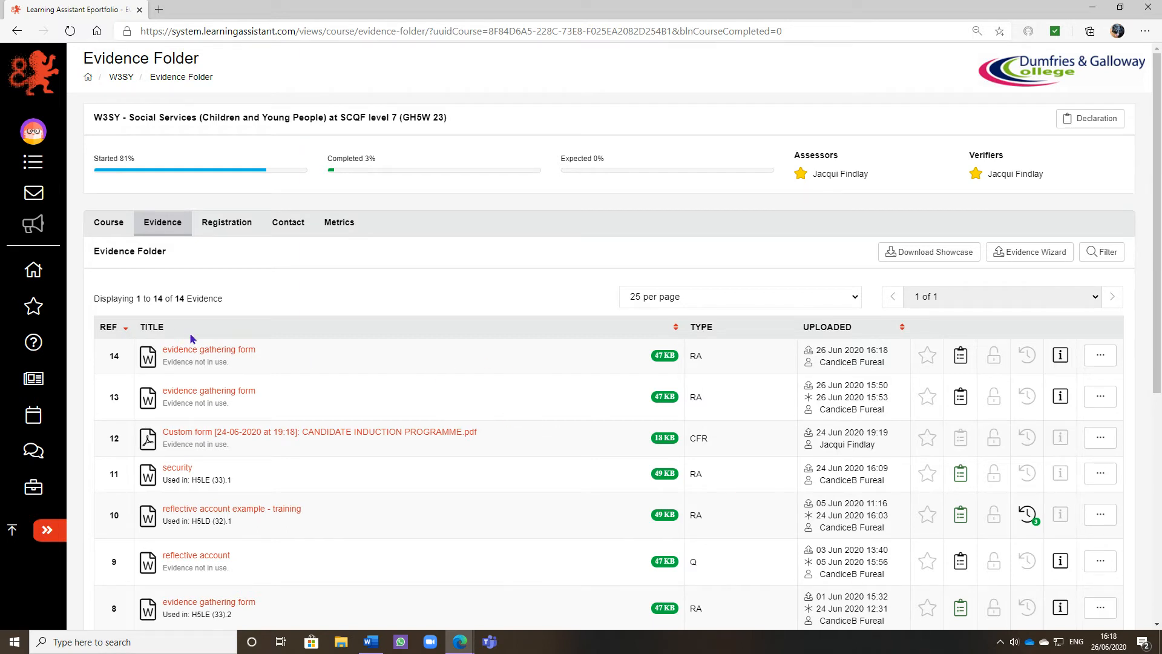
Step: Scroll through the evidence folder list to check the newly added entry
scroll(122, 304, "down", 2)
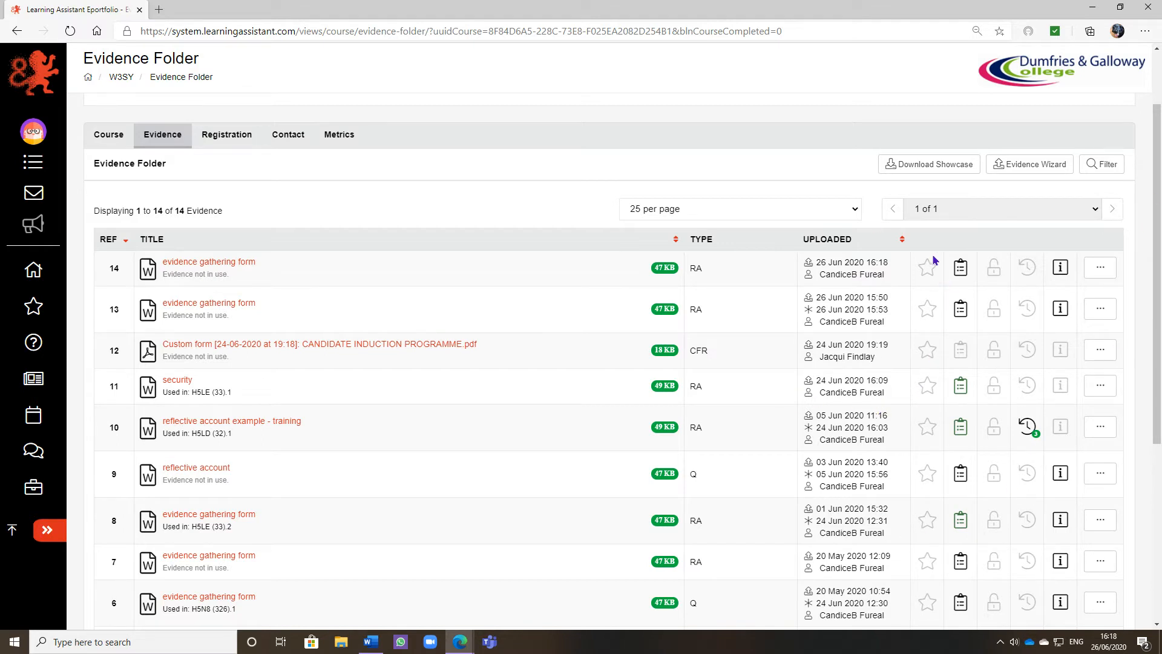
scroll(910, 334, "down", 1)
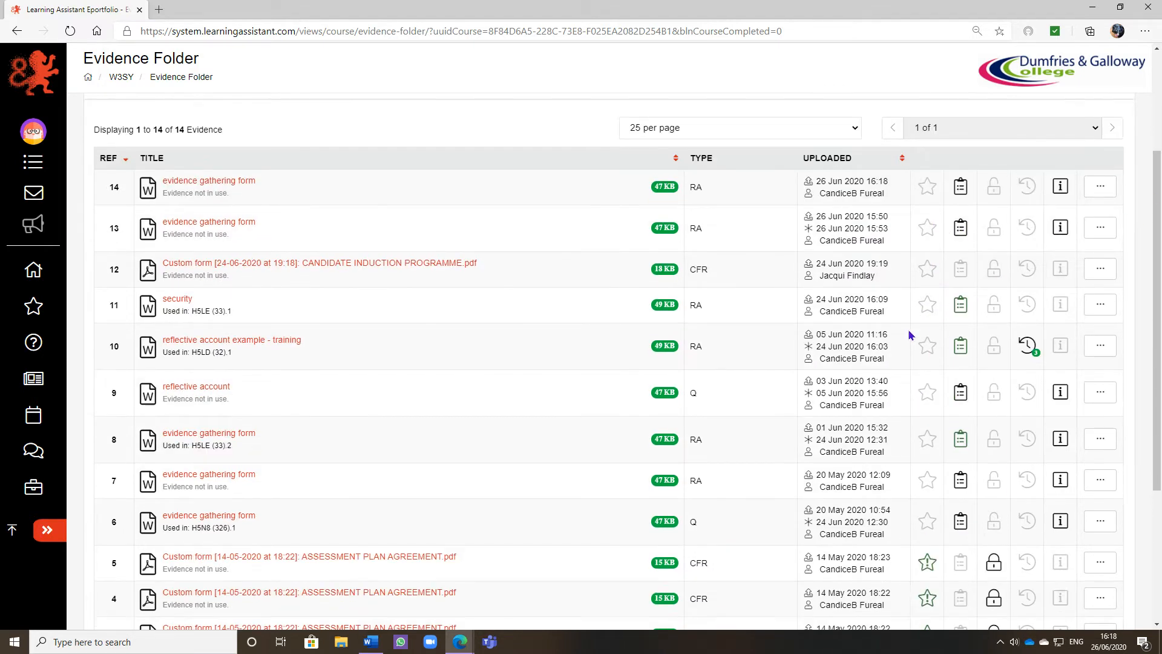
scroll(909, 334, "down", 3)
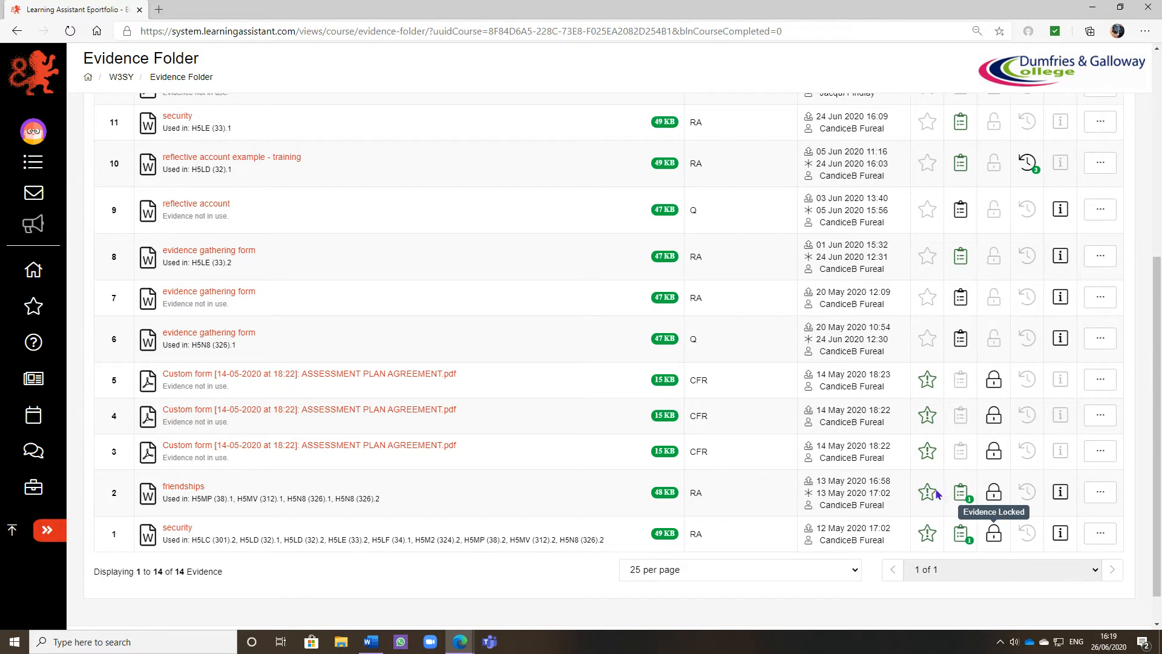
scroll(877, 515, "up", 2)
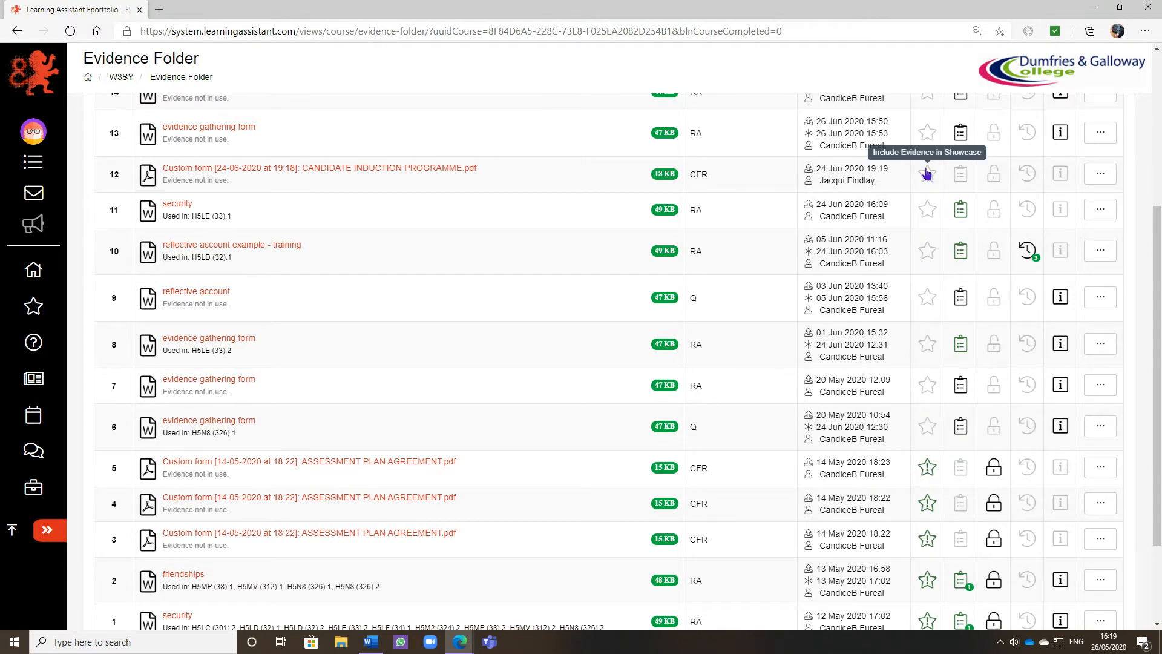
scroll(925, 181, "up", 2)
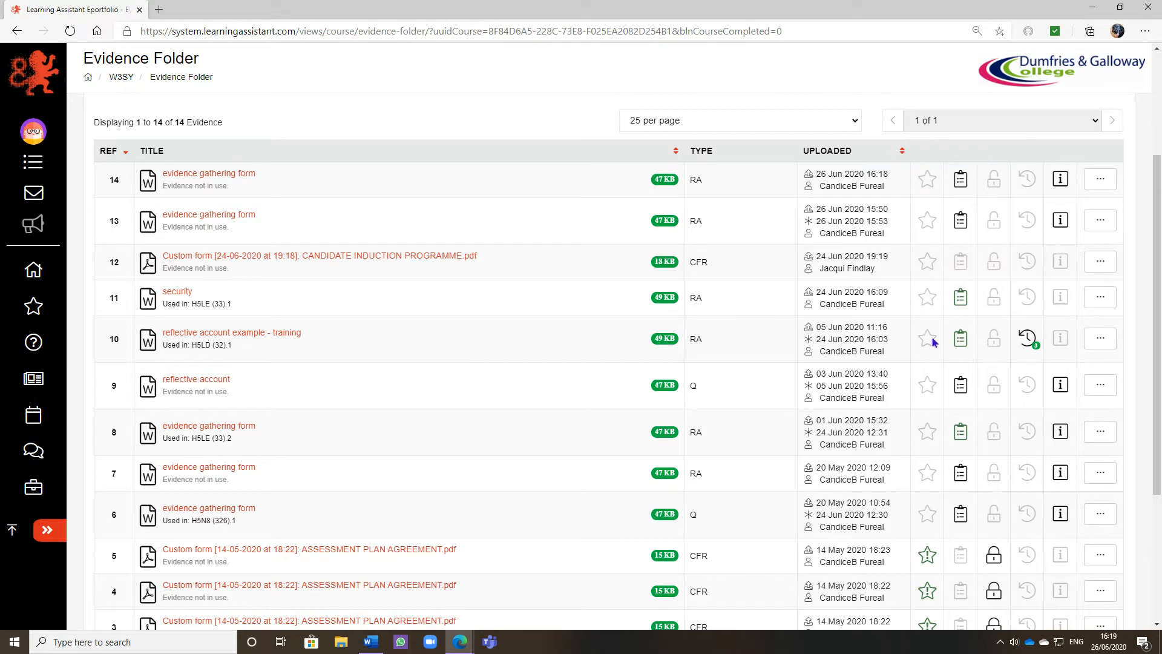
scroll(720, 474, "down", 1)
scroll(720, 475, "up", 1)
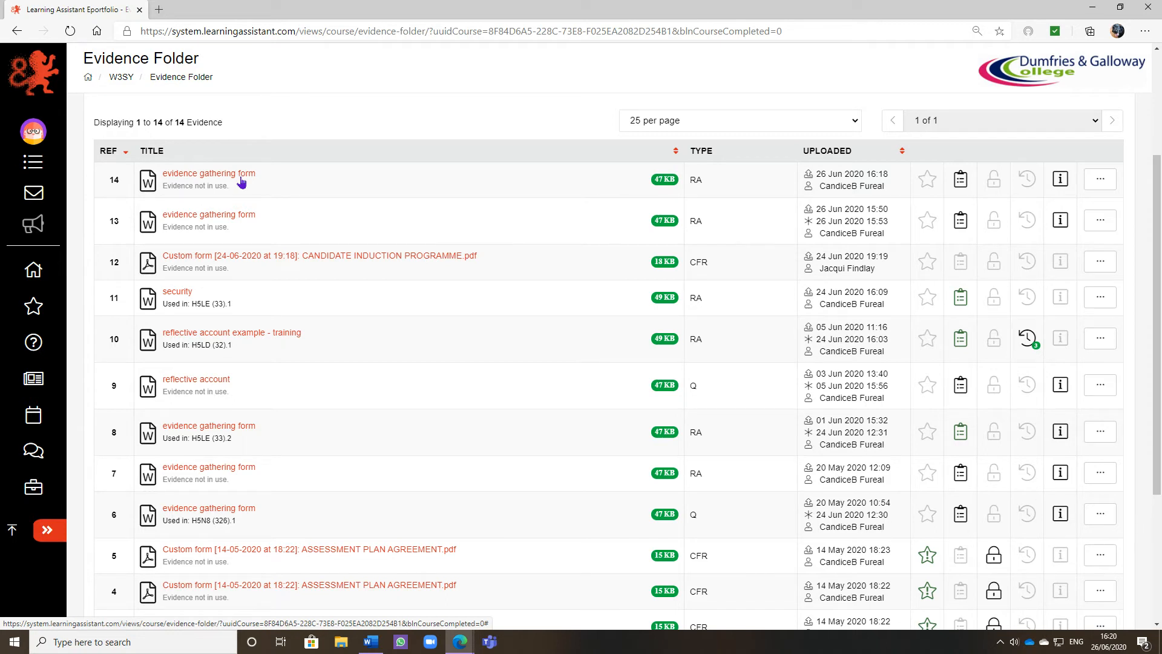
scroll(834, 232, "up", 2)
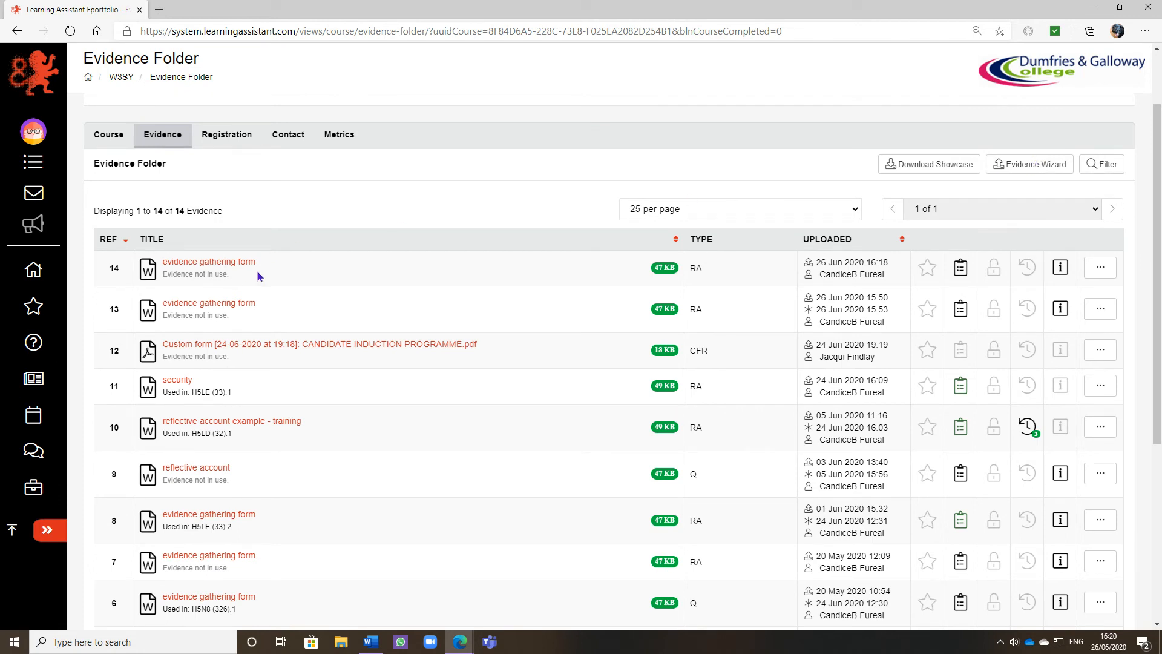
left_click(1101, 271)
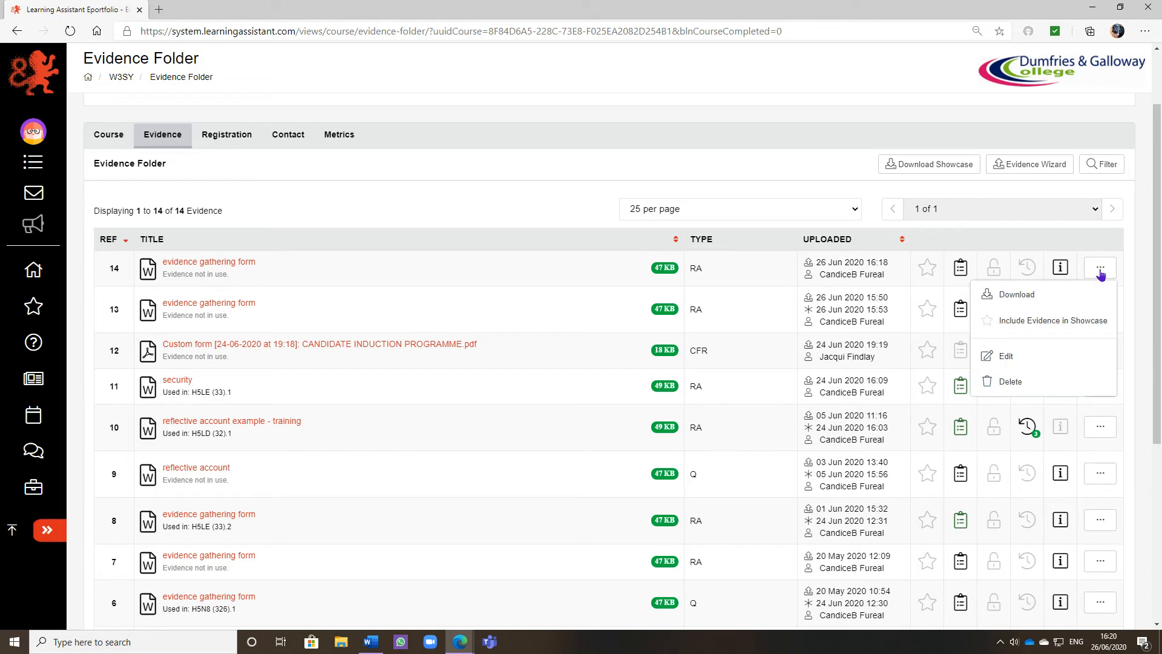
left_click(1022, 361)
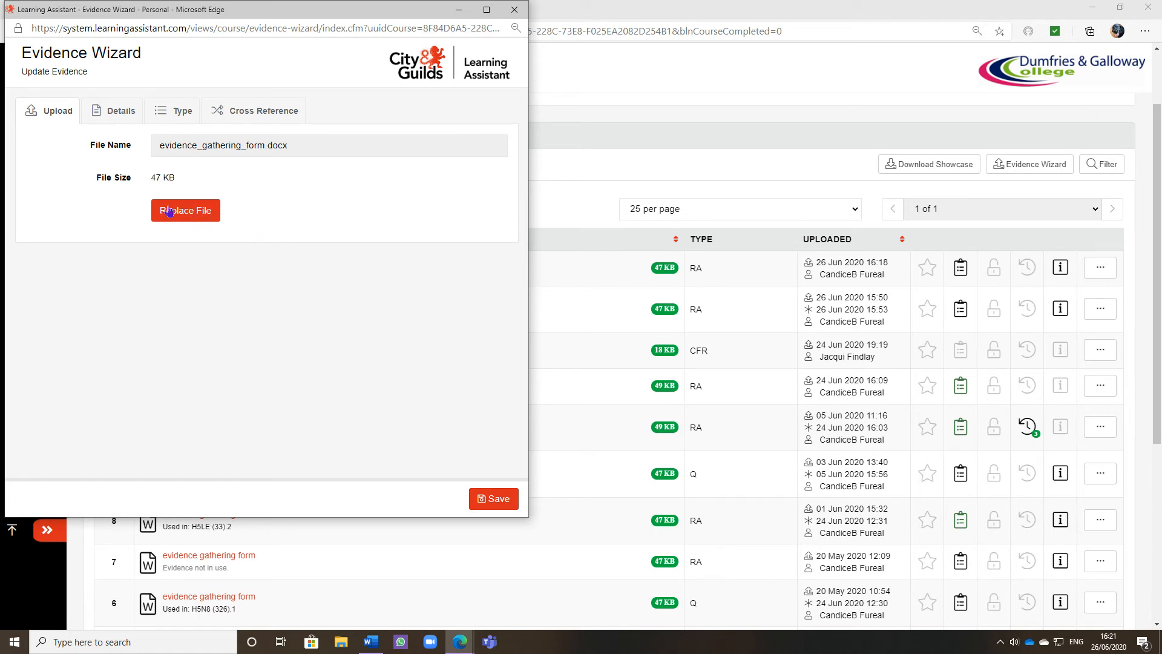
left_click(199, 216)
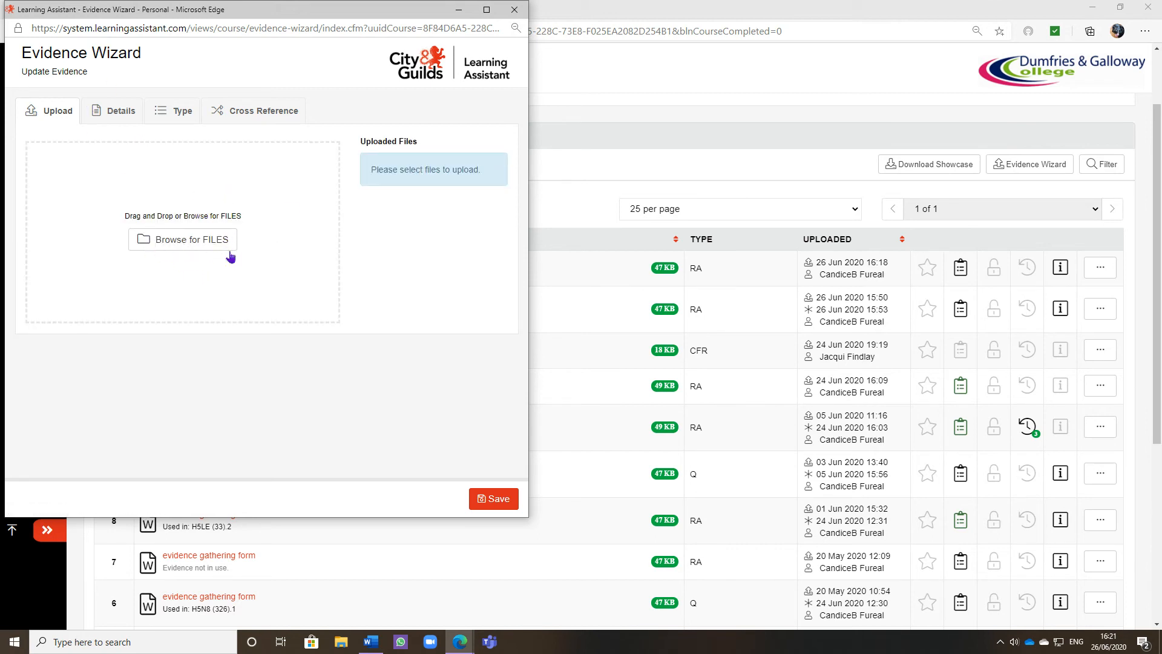
left_click(515, 12)
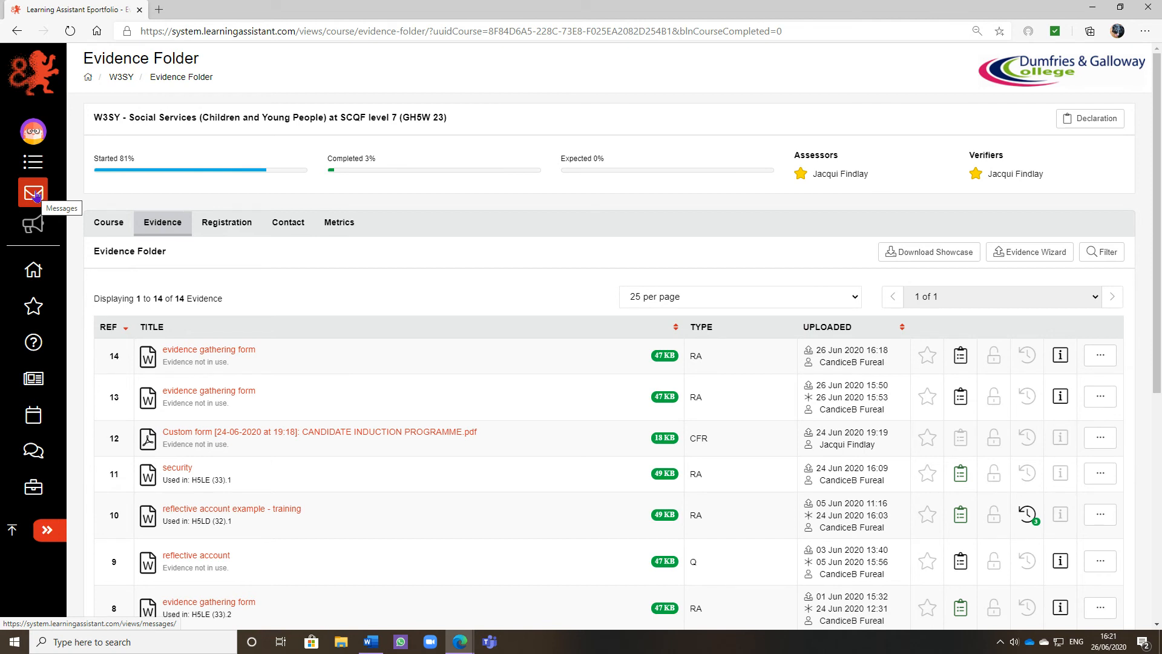
Step: Create a new message and choose the assessor as the recipient
left_click(34, 193)
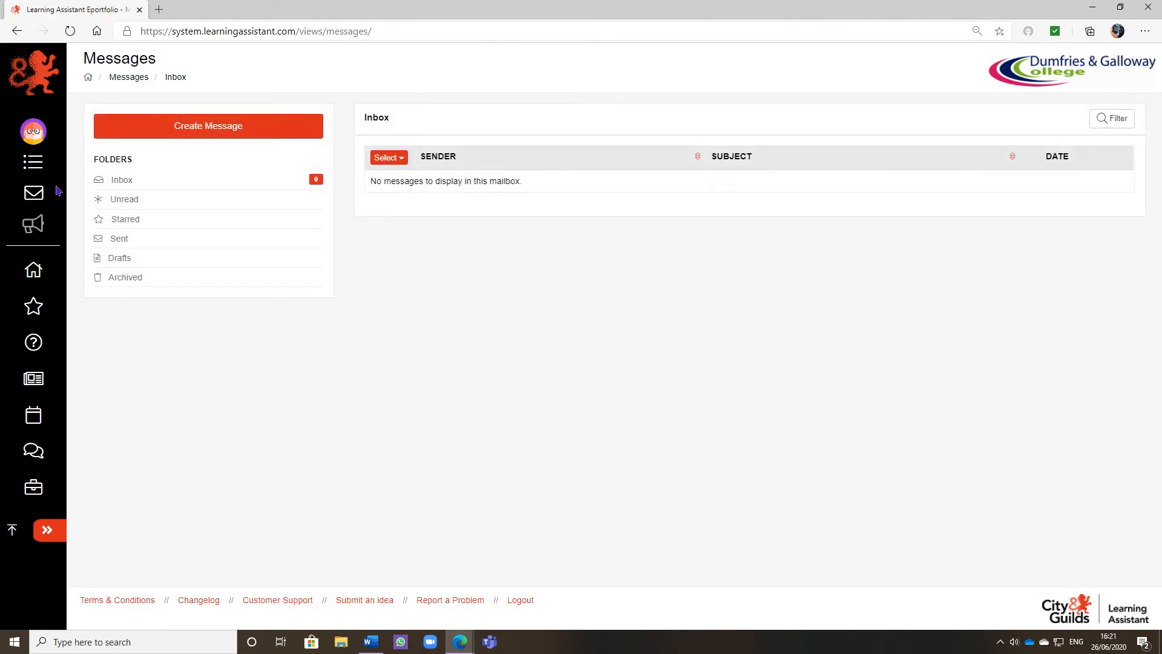
left_click(198, 128)
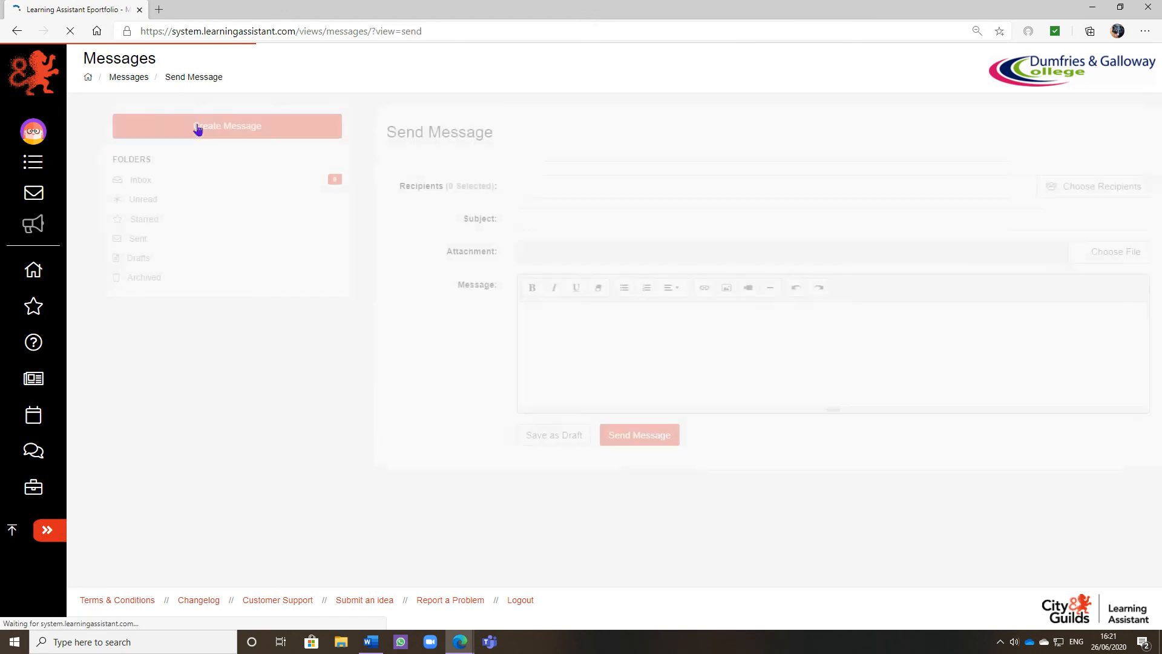
left_click(1029, 188)
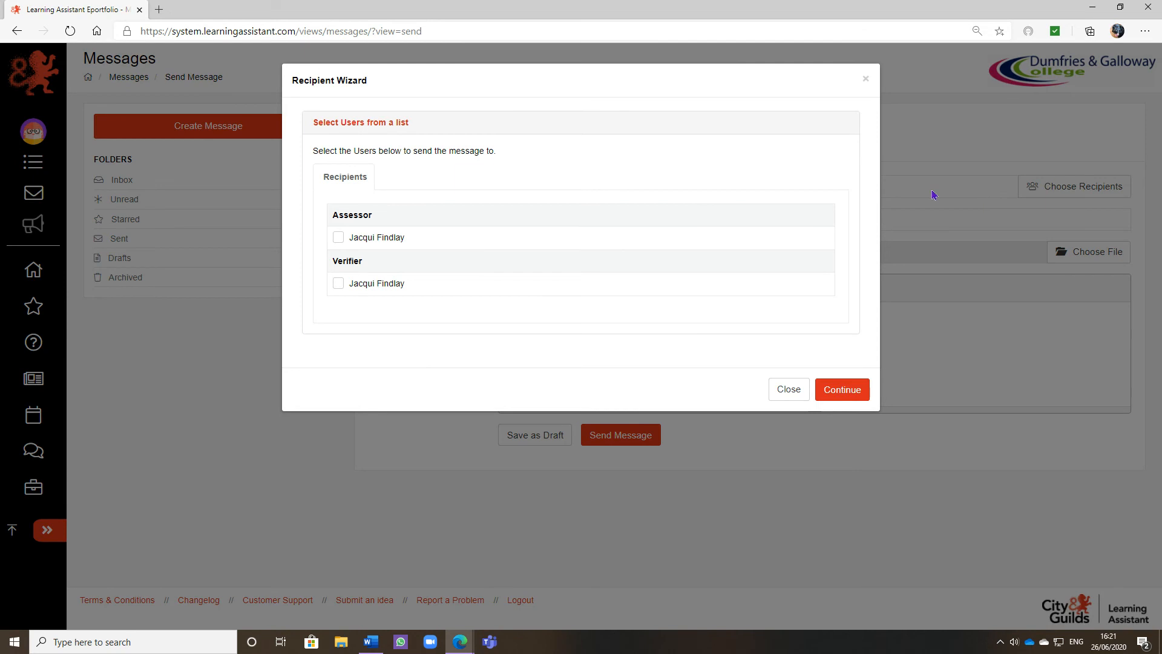
left_click(337, 239)
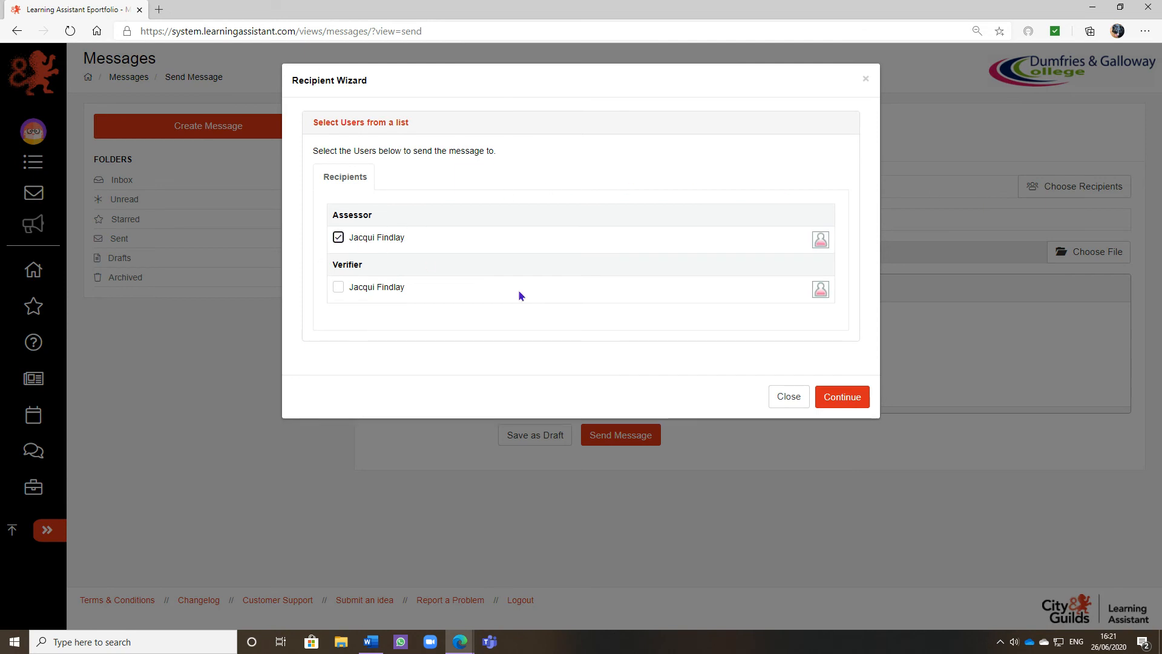
left_click(843, 398)
Step: Set the subject to Re-submission and write "made the changes that you suggested and have replaced the evidence"
left_click(533, 235)
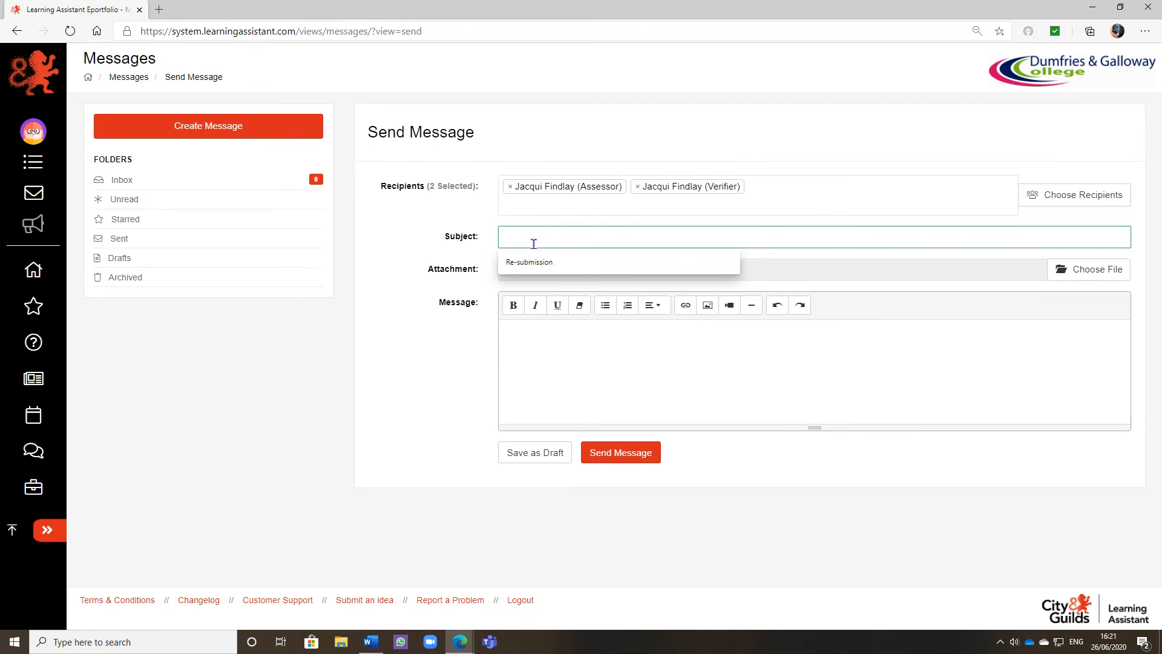
left_click(520, 262)
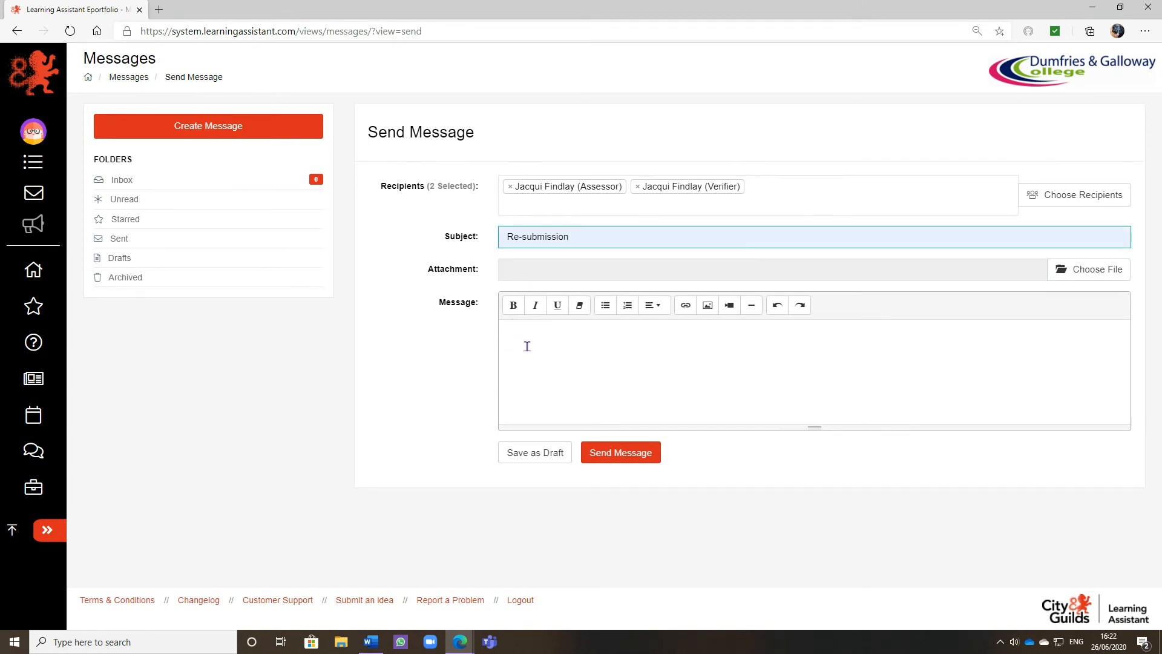
left_click(543, 337)
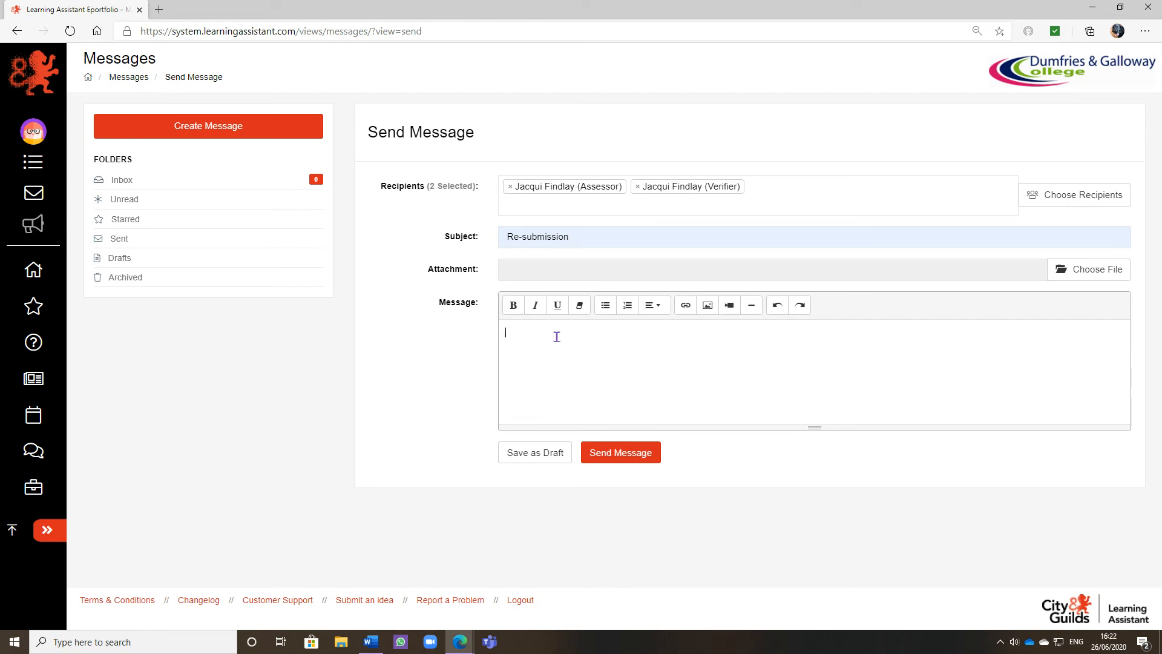
type("made the changes that you suggested and have r")
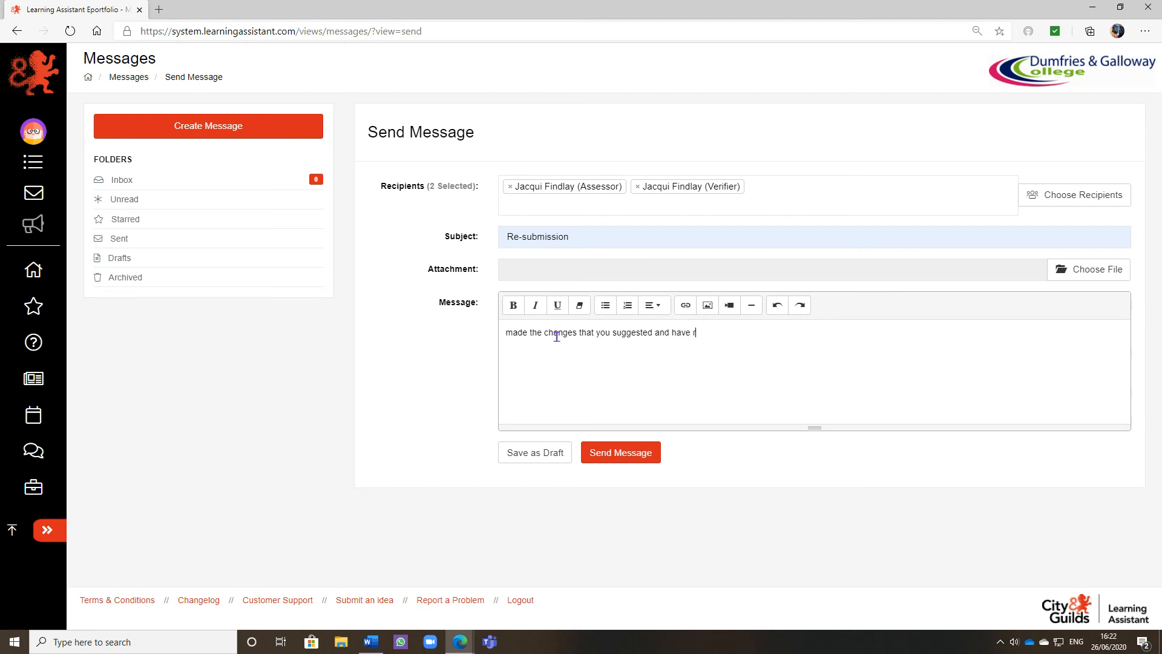
type("eplaced the evidence")
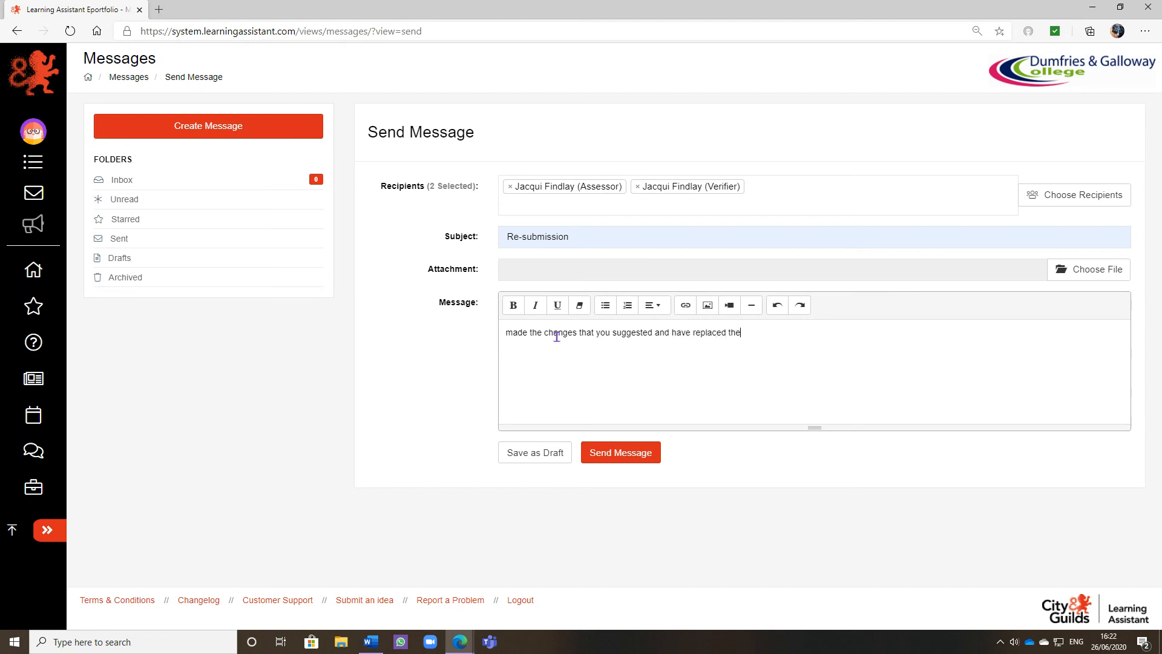